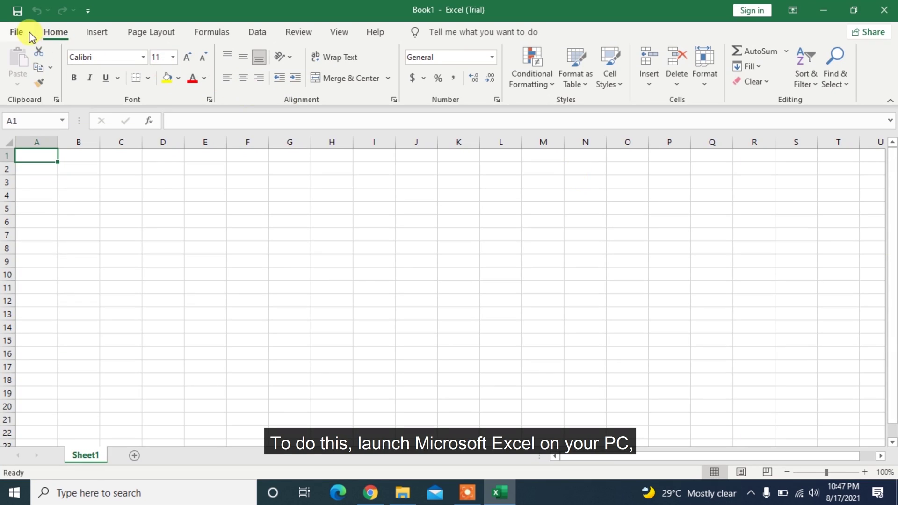
Save the blank Book1 workbook as an Excel 97-2003 Workbook through Export > Change File Type.
left_click(29, 32)
left_click(36, 317)
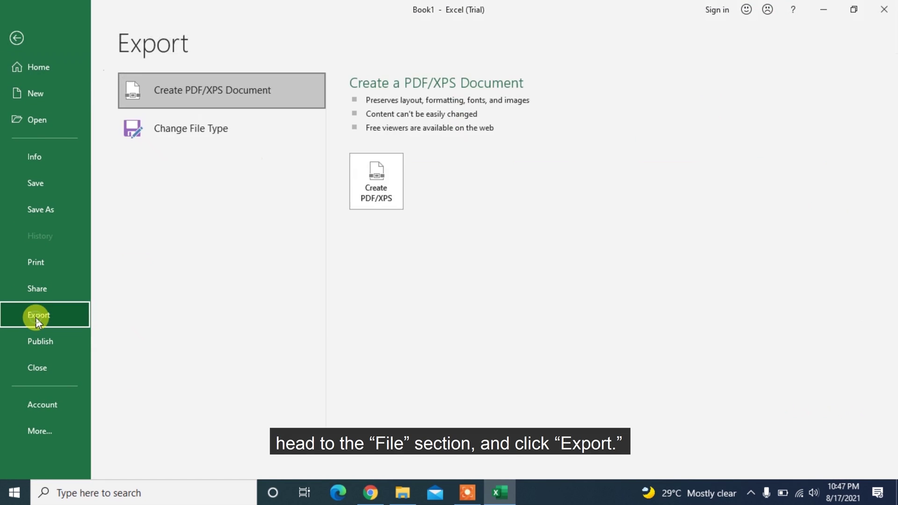
left_click(215, 129)
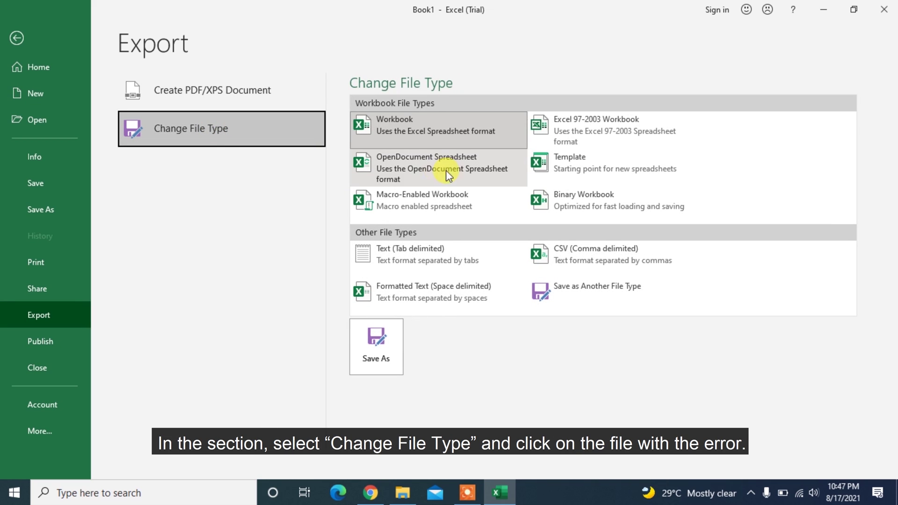
left_click(607, 132)
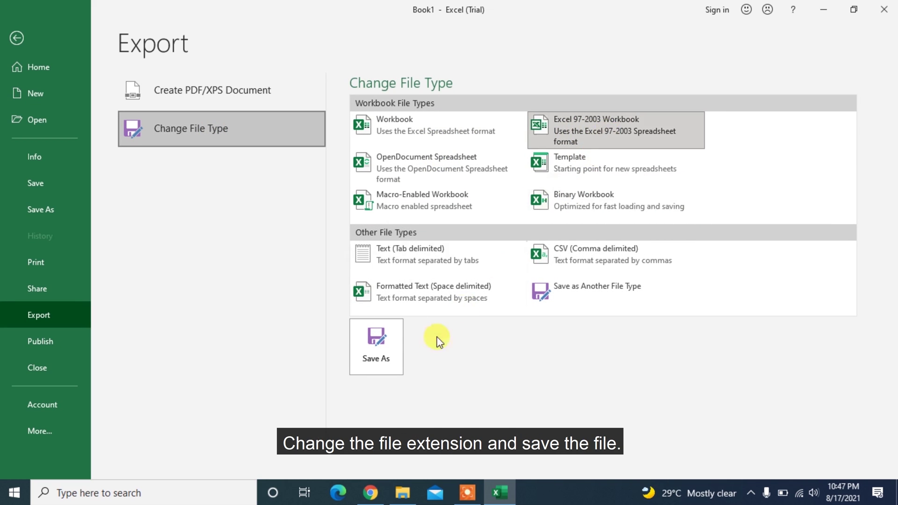
left_click(392, 339)
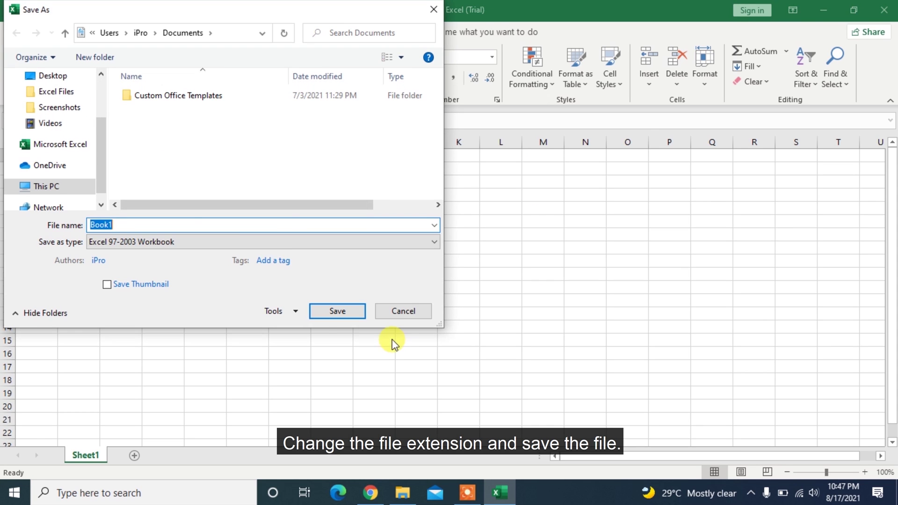
left_click(323, 306)
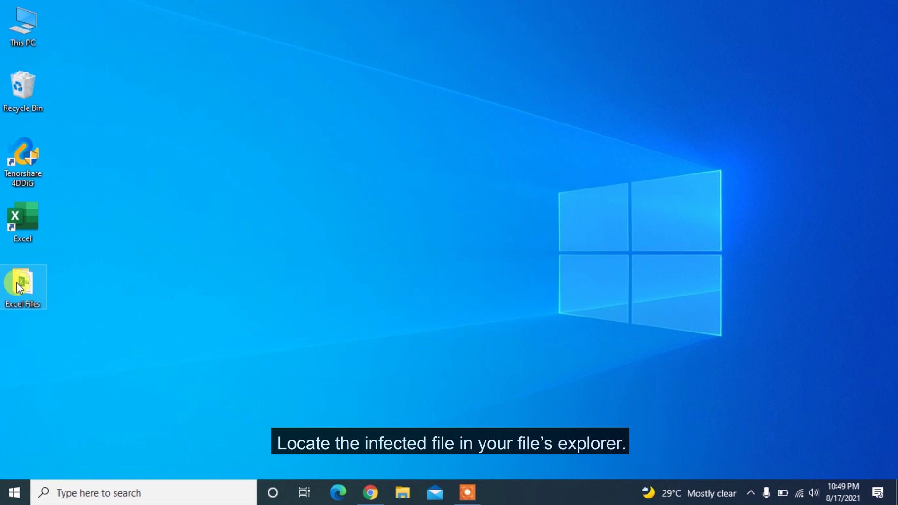
Restore the checklist file in the Excel Files folder to its 7/3/2021 previous version.
double_click(18, 286)
left_click(369, 204)
right_click(368, 203)
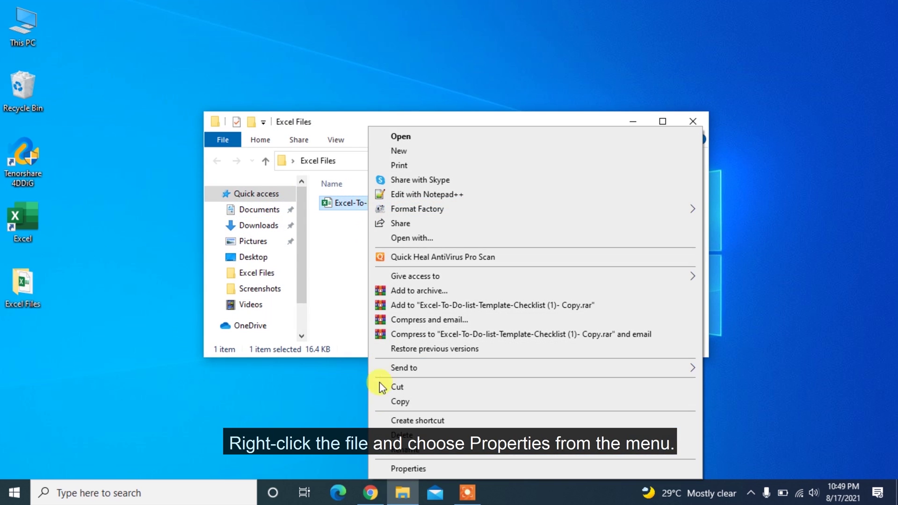
left_click(378, 468)
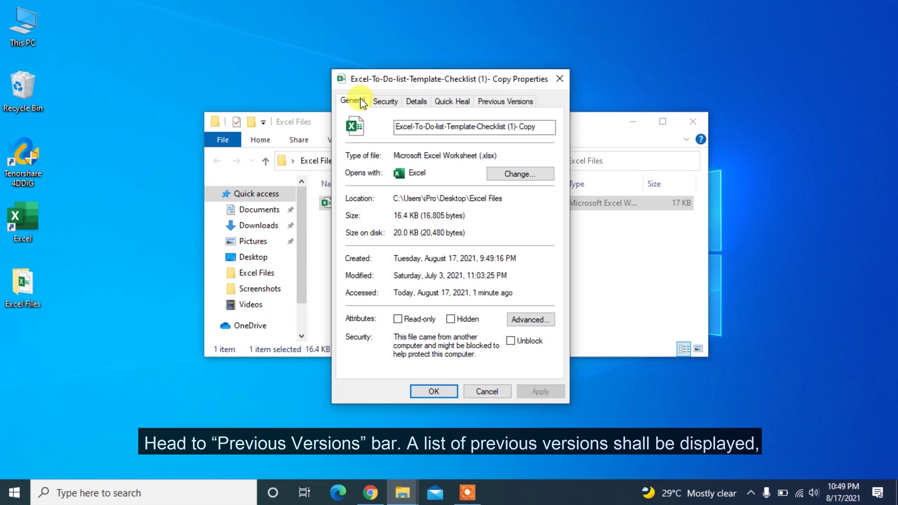
left_click(485, 103)
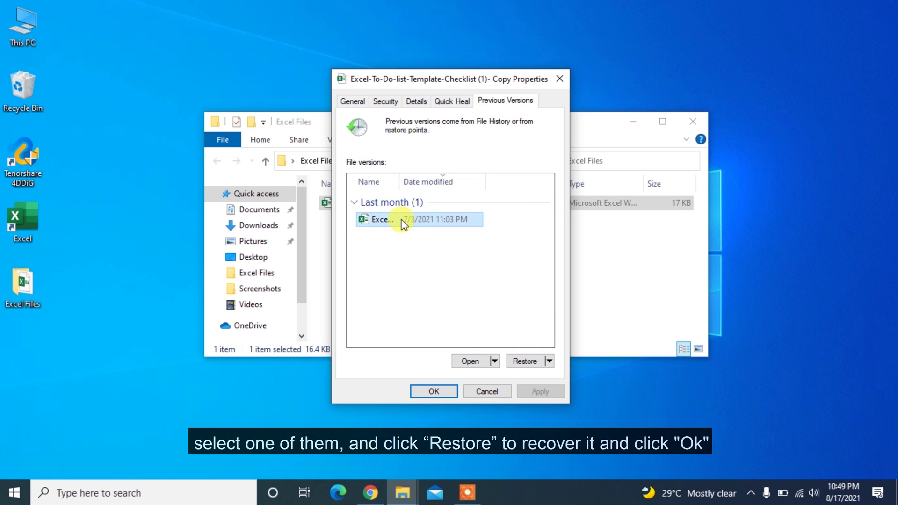
left_click(514, 361)
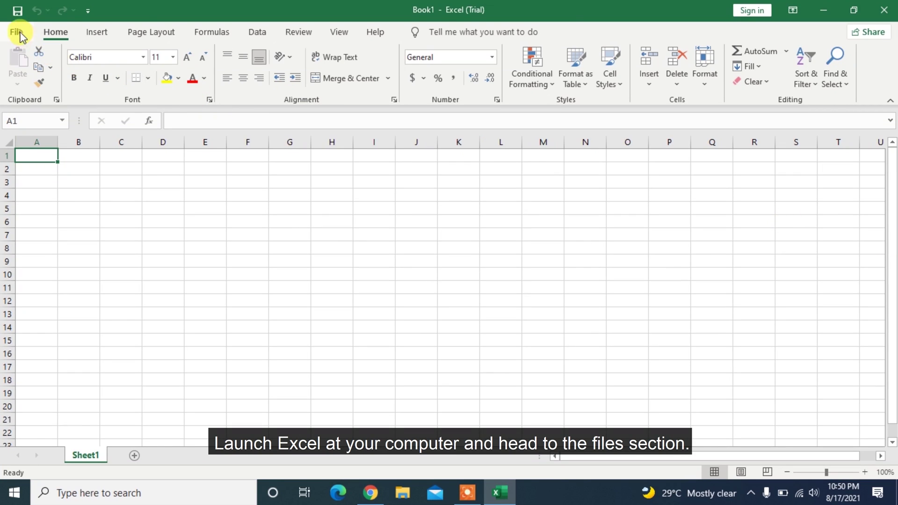
Open the checklist workbook from Excel Files using Open and Repair, then repair it.
left_click(18, 33)
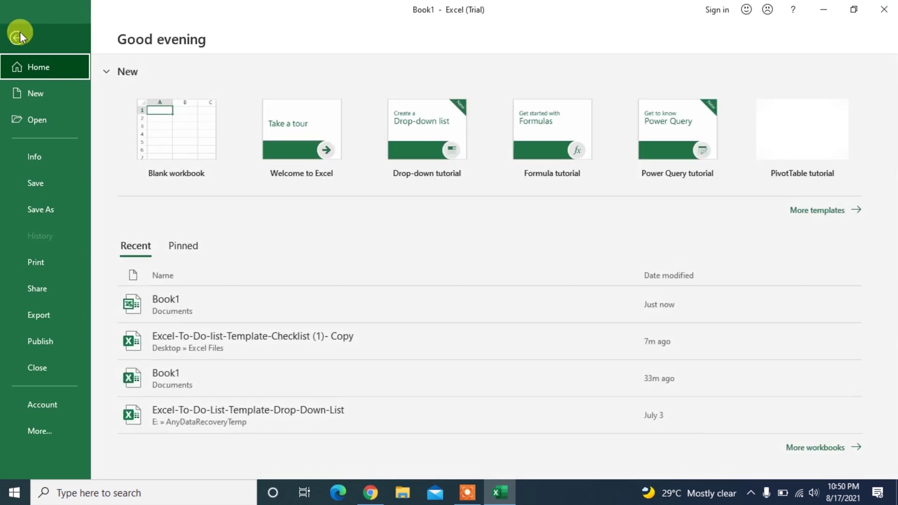
left_click(50, 130)
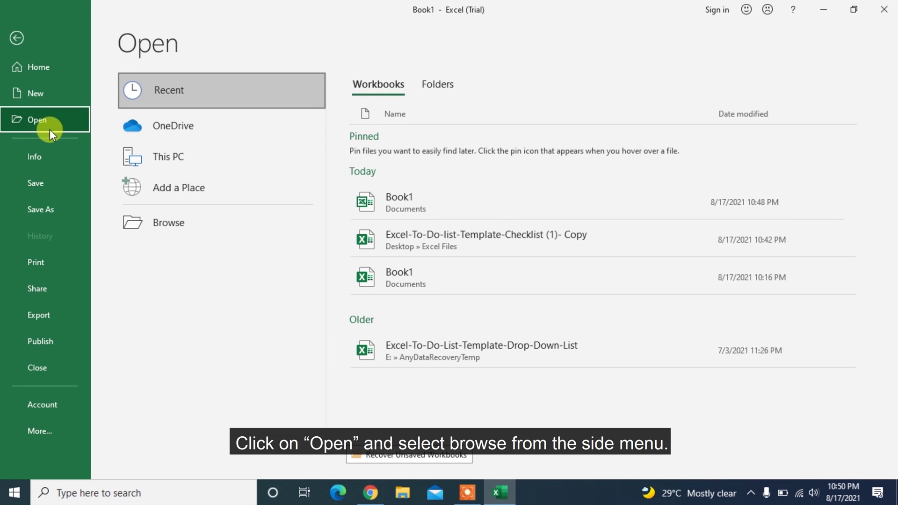
left_click(128, 219)
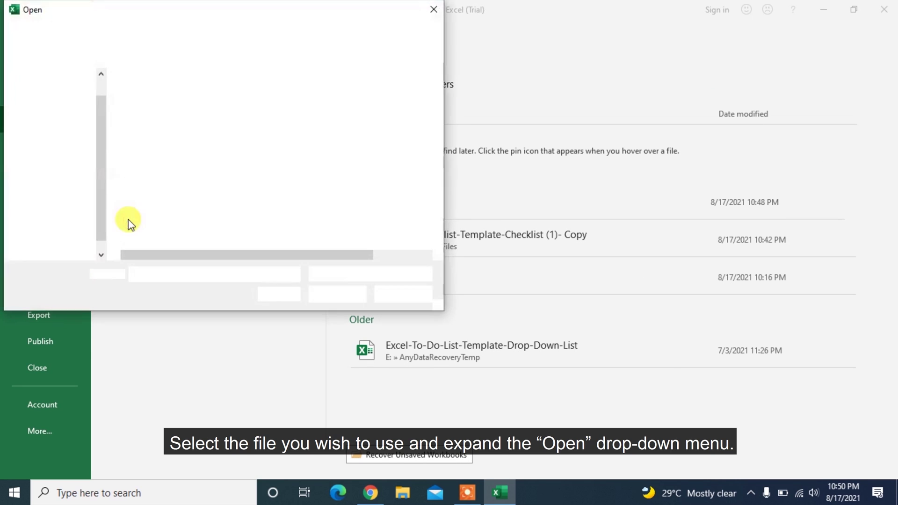
left_click(150, 96)
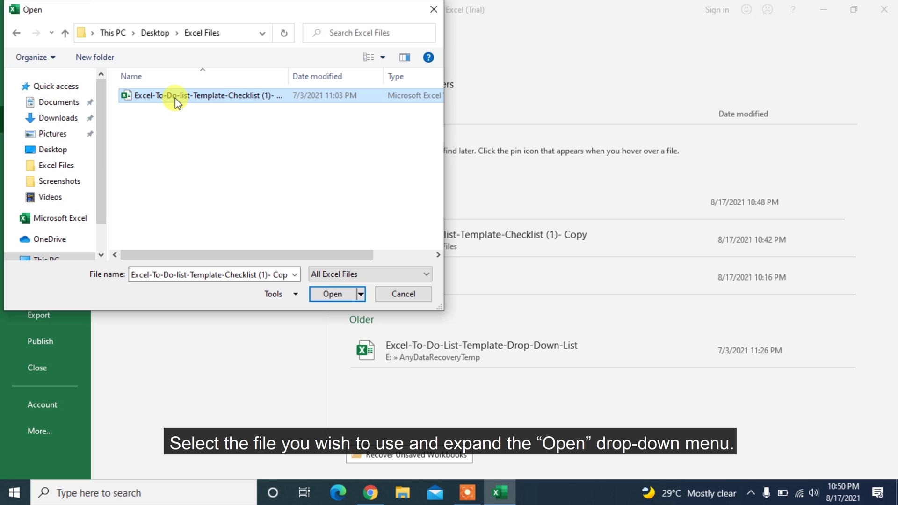
left_click(359, 294)
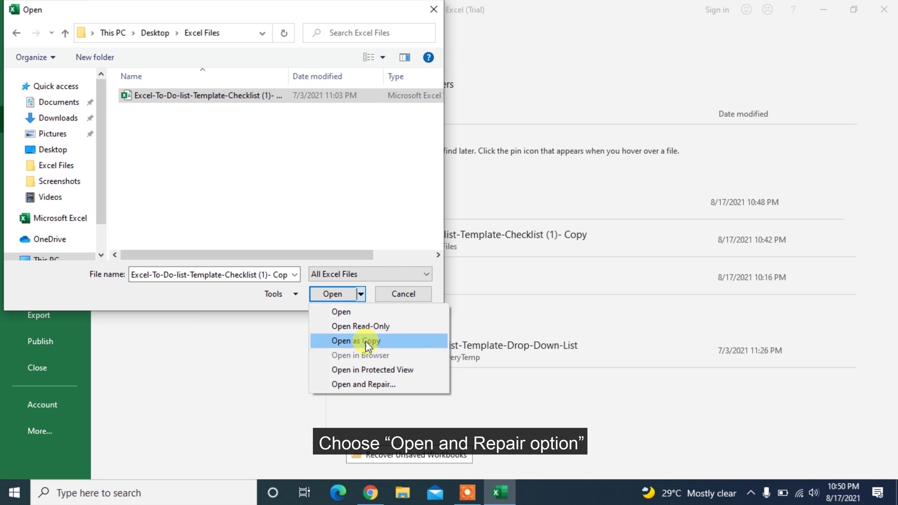
left_click(364, 385)
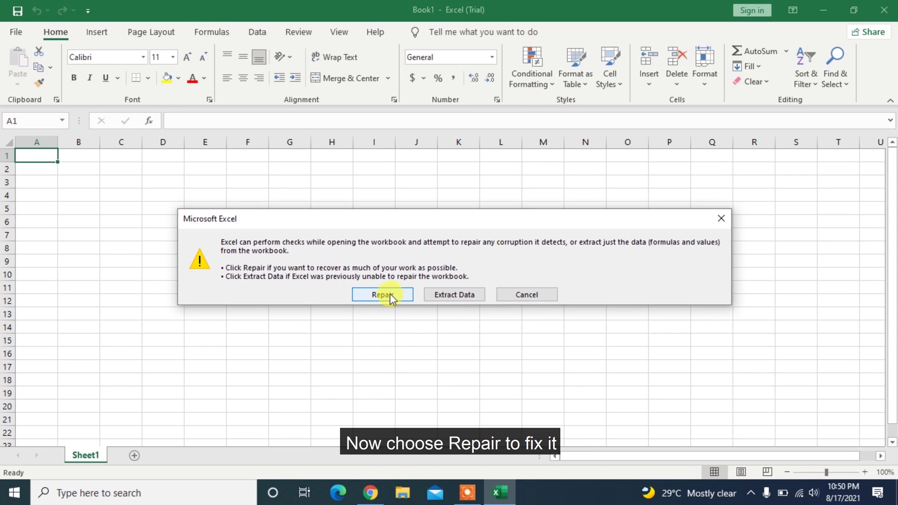
left_click(390, 294)
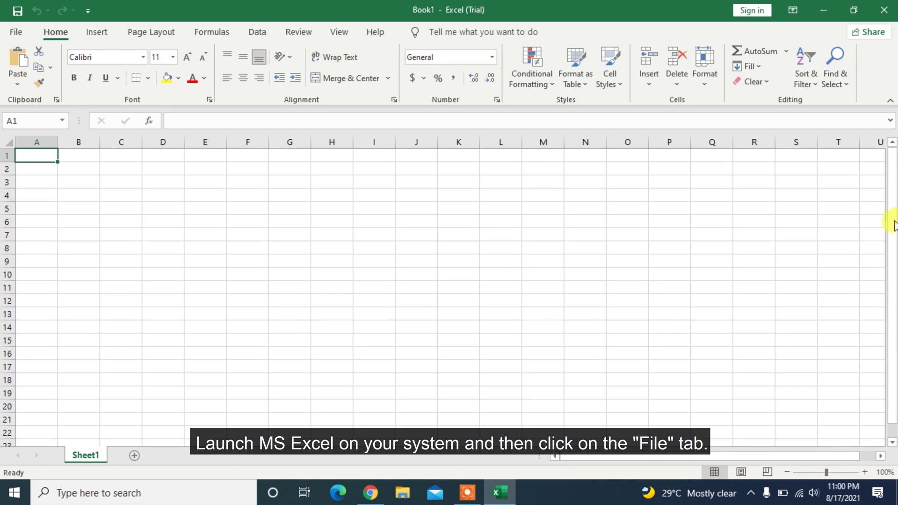
Recover and open the unsaved Welcome to Excel1 workbook, then start saving it under a new name.
left_click(11, 35)
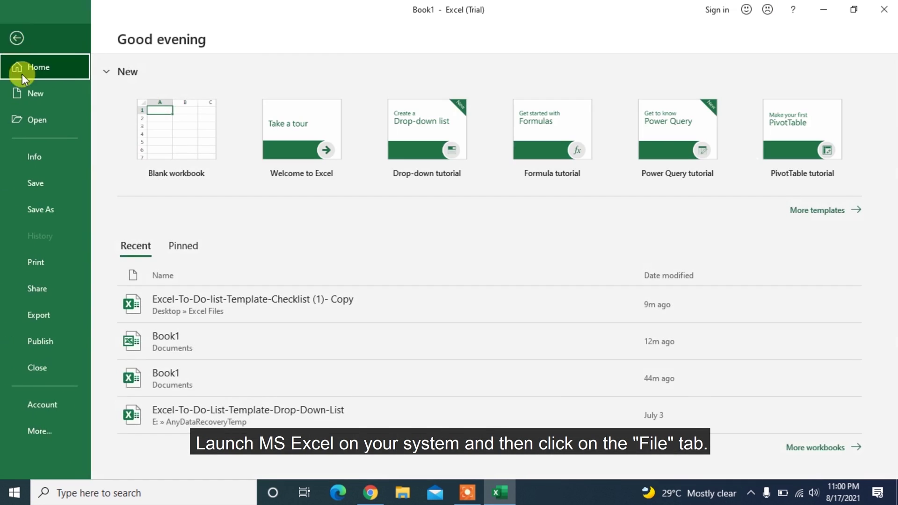
left_click(35, 162)
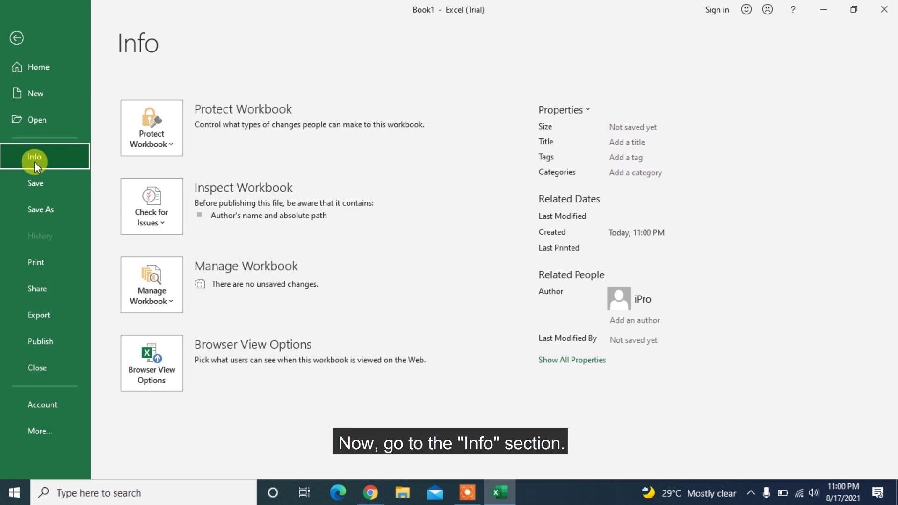
left_click(165, 281)
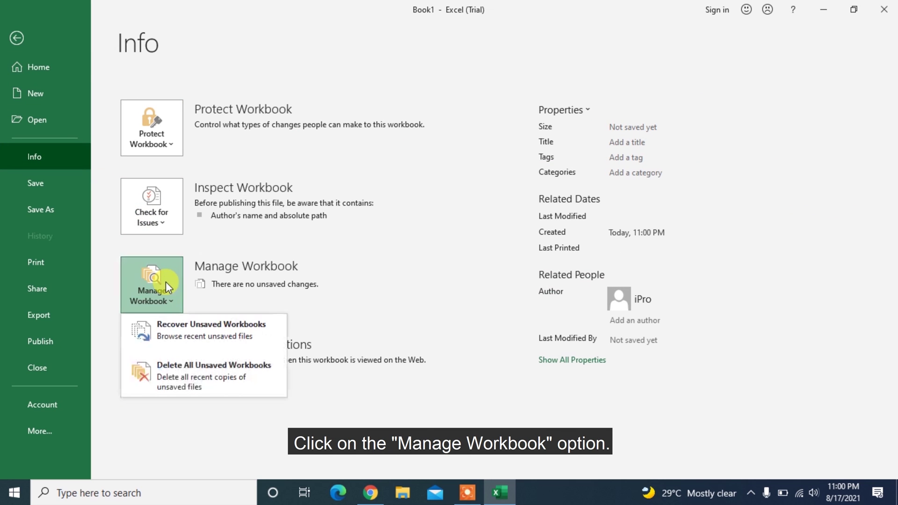
left_click(183, 338)
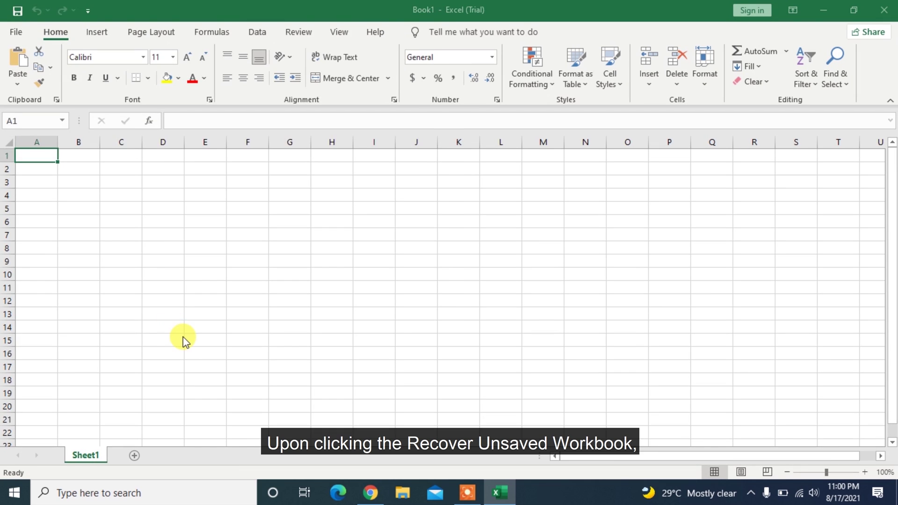
left_click(225, 95)
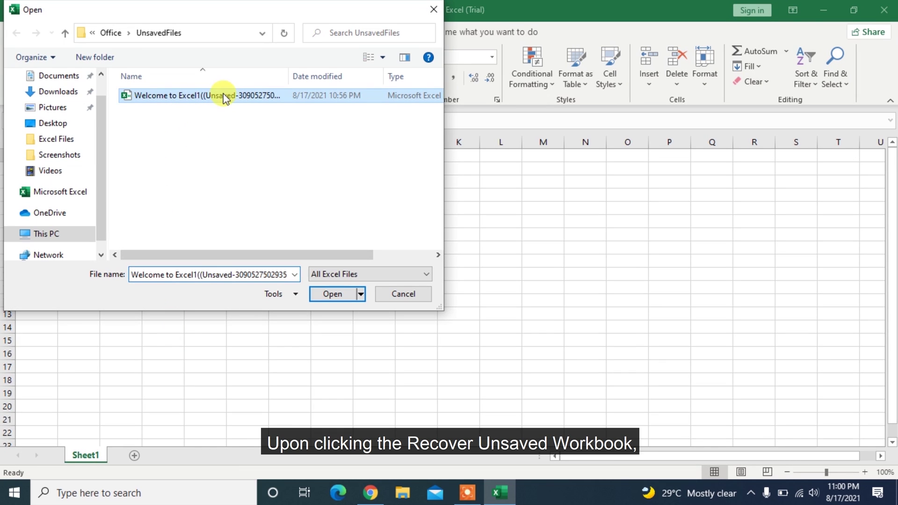
left_click(319, 293)
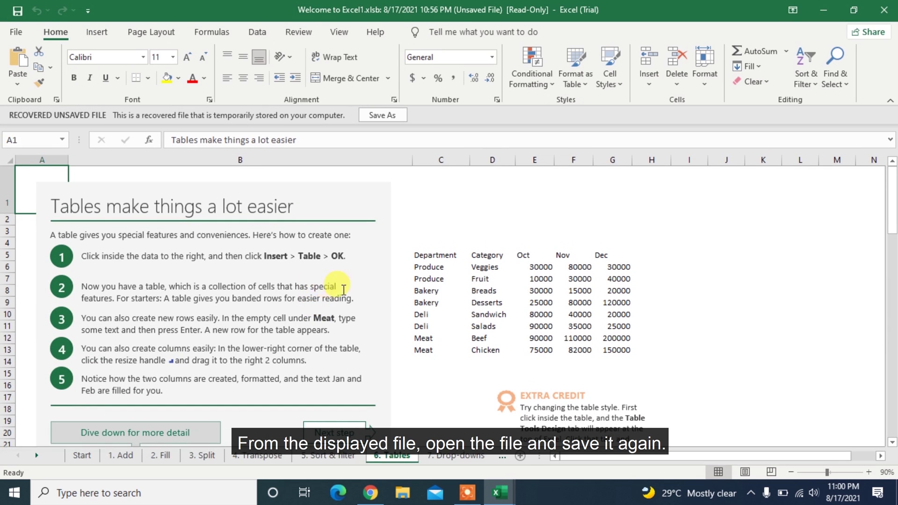
left_click(298, 286)
key("F12")
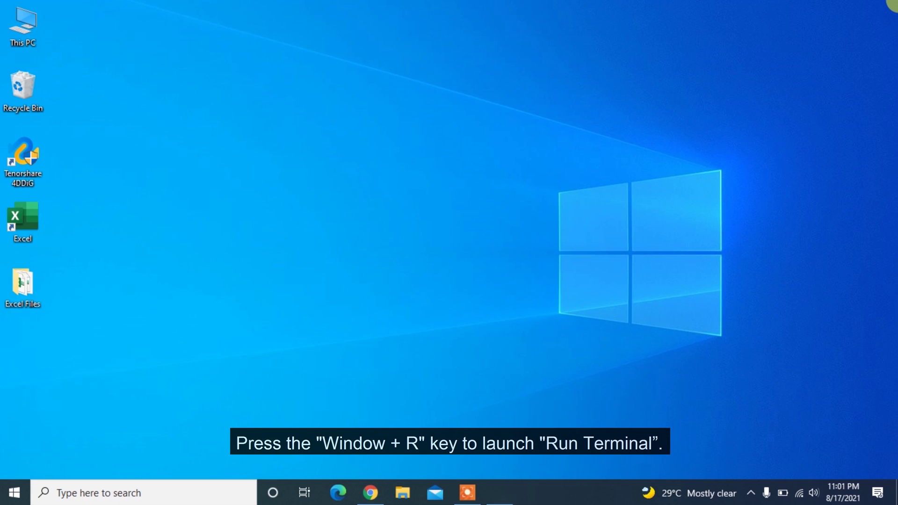
Launch Excel in Safe Mode by running 'excel /safe' from the Run box.
key("super+r")
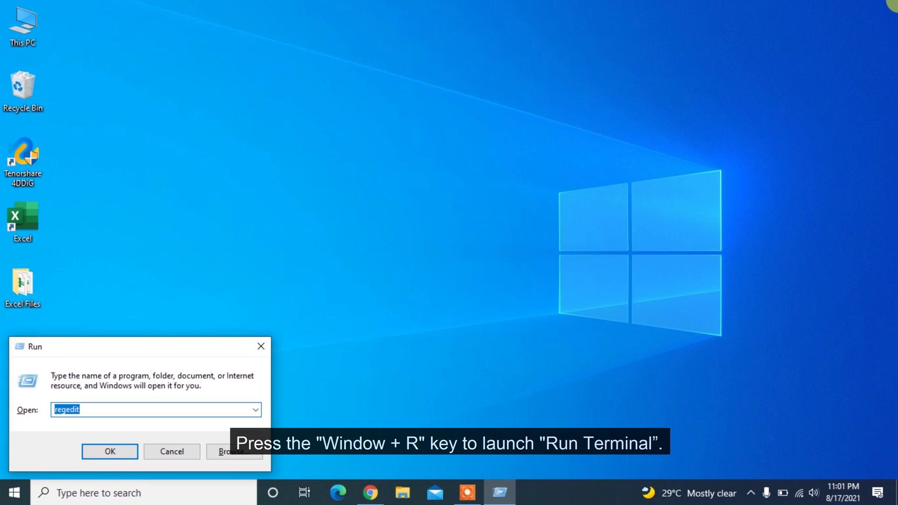
type("Excel /safe")
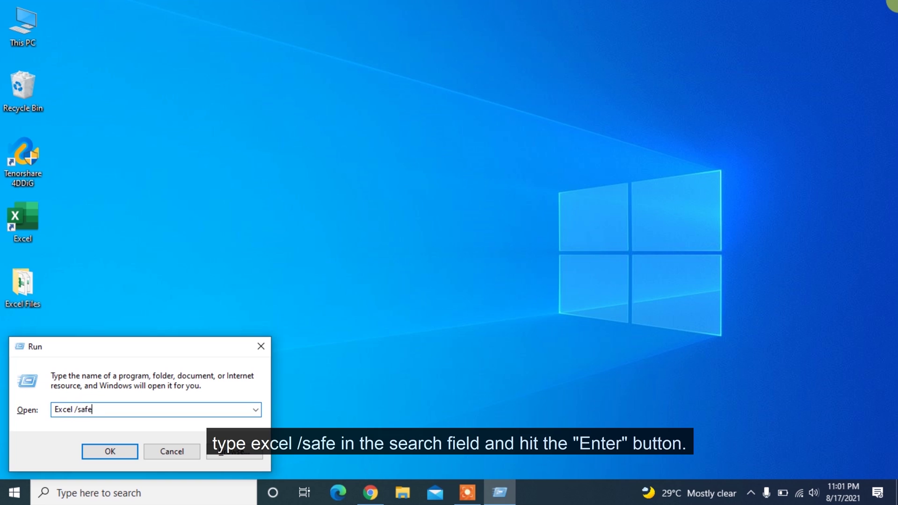
key("Return")
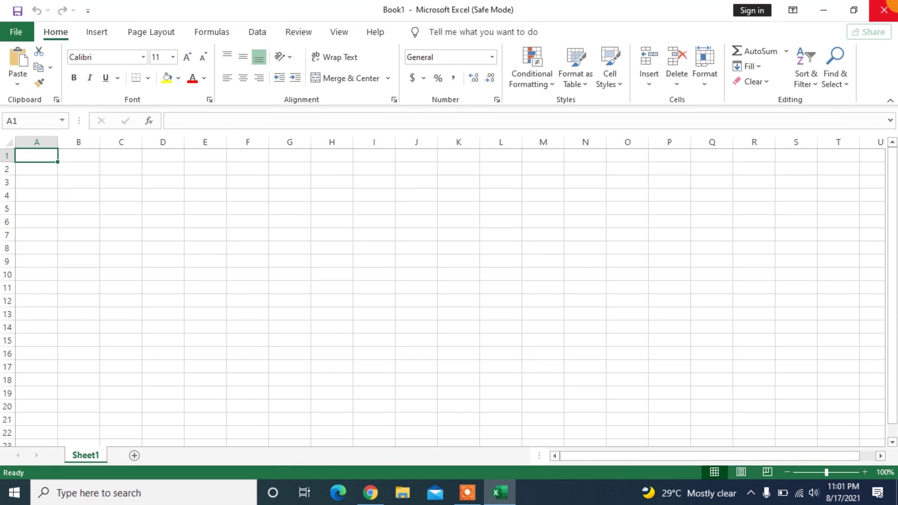
Open the COM Add-ins list from the Add-ins page of Excel Options.
left_click(16, 33)
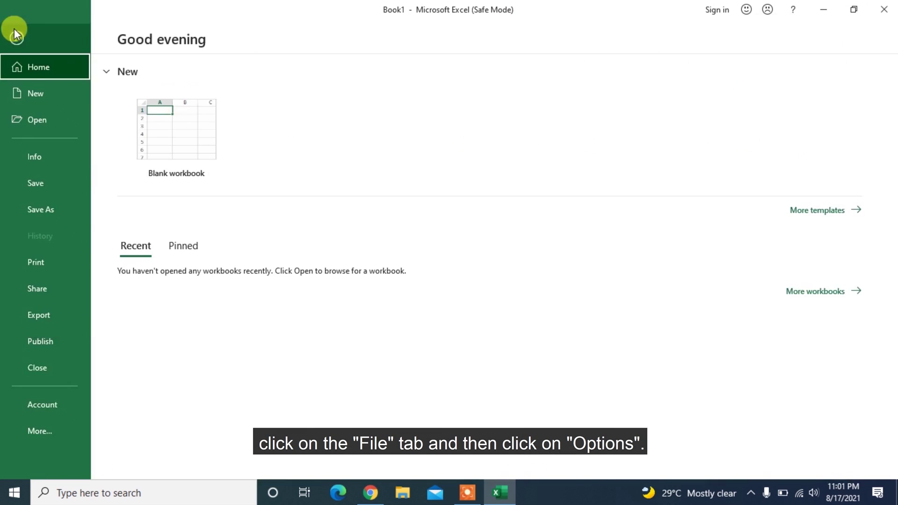
left_click(34, 426)
left_click(119, 462)
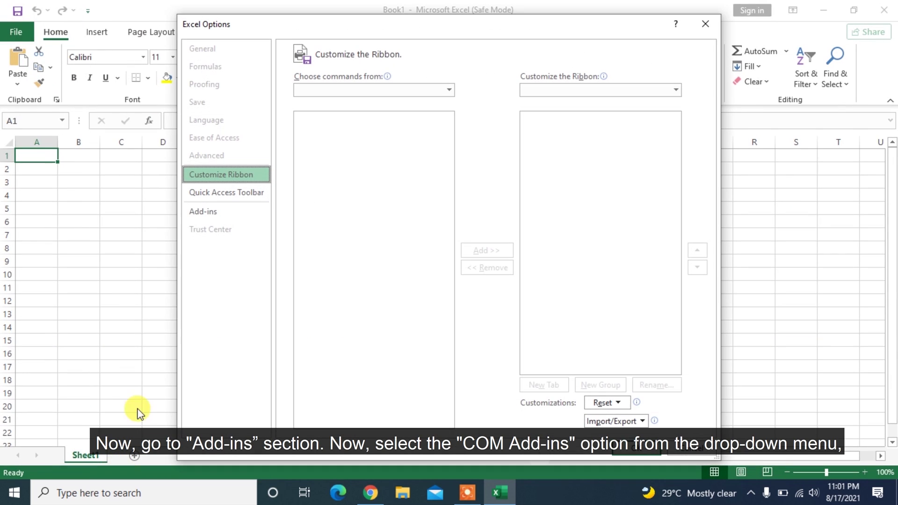
left_click(222, 213)
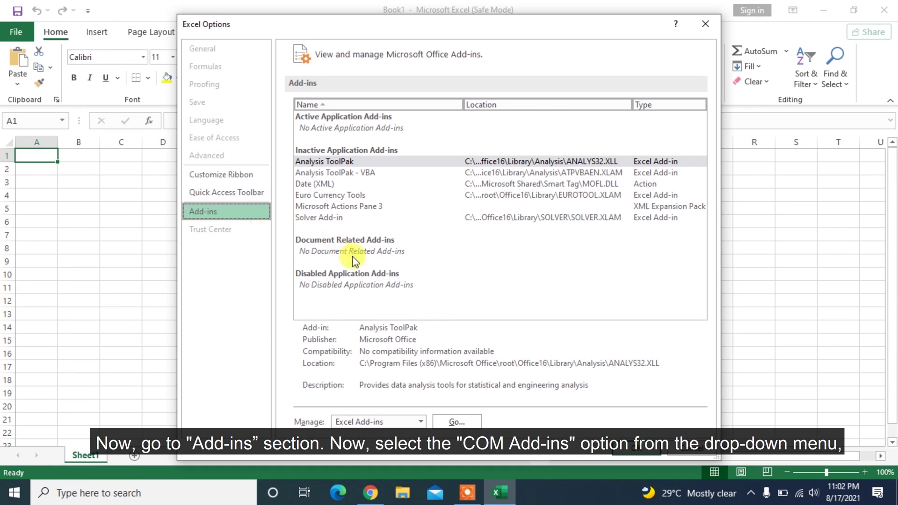
left_click(421, 421)
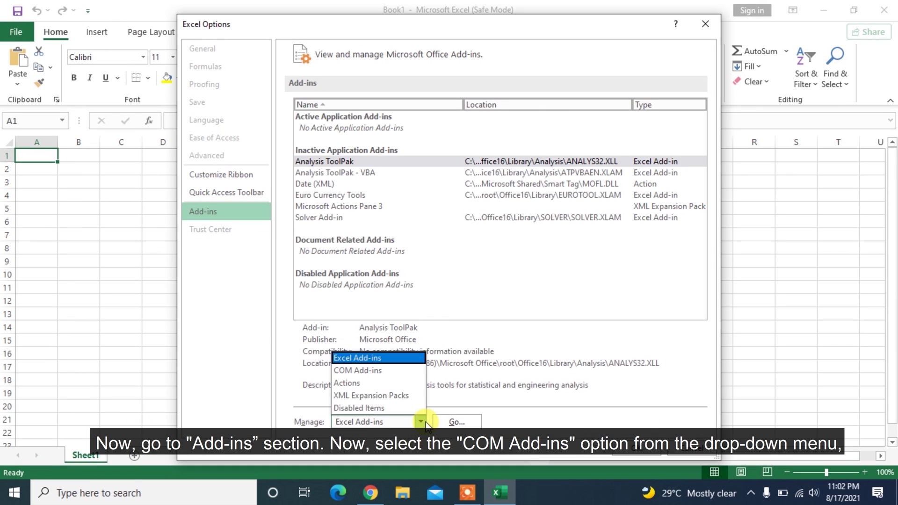
left_click(395, 372)
left_click(457, 422)
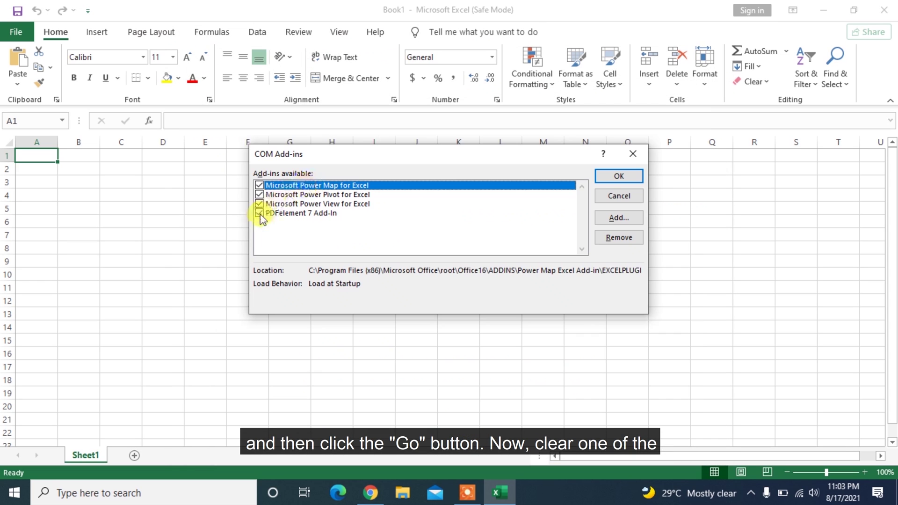
Disable the Power Pivot, Power View and PDFelement 7 add-ins and apply the change.
left_click(259, 194)
left_click(259, 204)
left_click(259, 213)
left_click(620, 176)
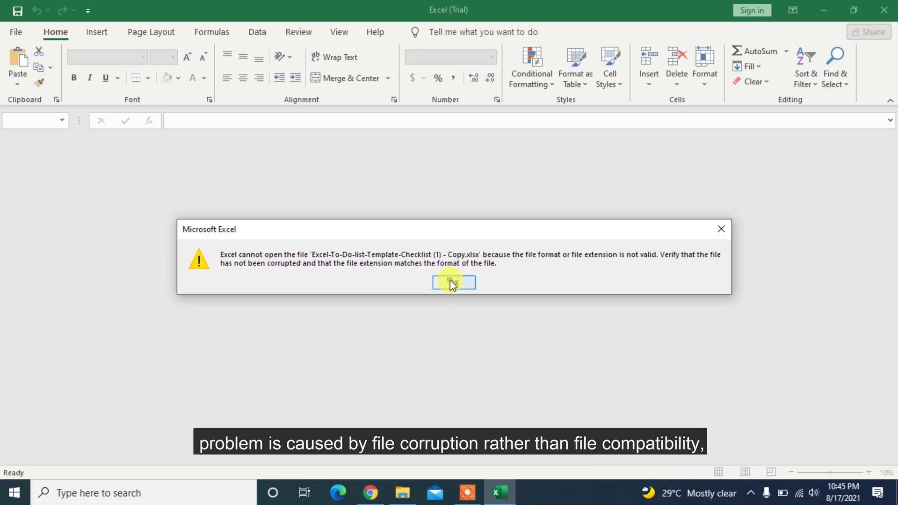
Close the 'file format or extension is not valid' error with OK.
left_click(462, 296)
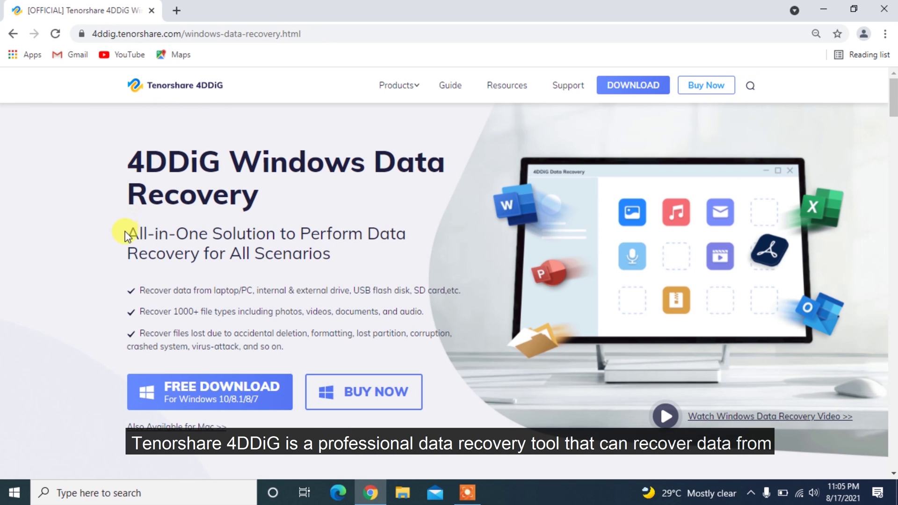
Download the 4DDiG for Windows installer from the product page and minimize the browser.
left_click_drag(125, 232, 311, 246)
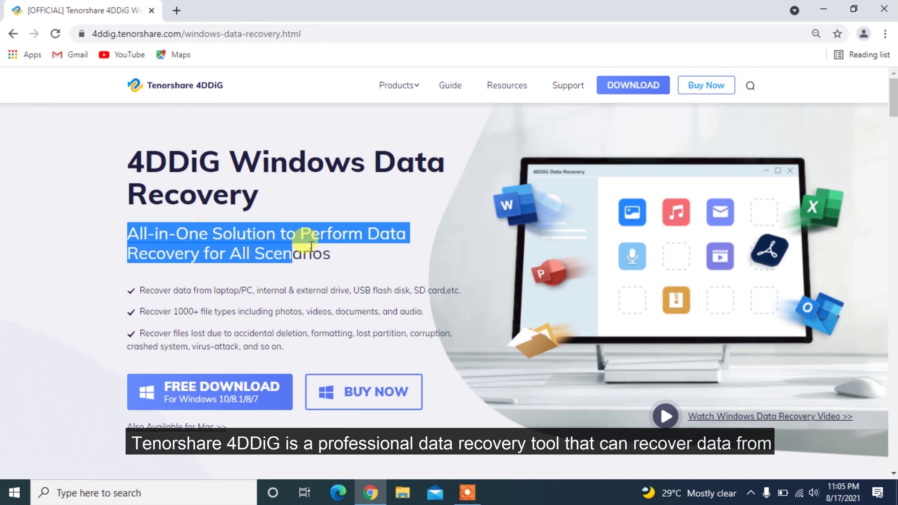
left_click(346, 256)
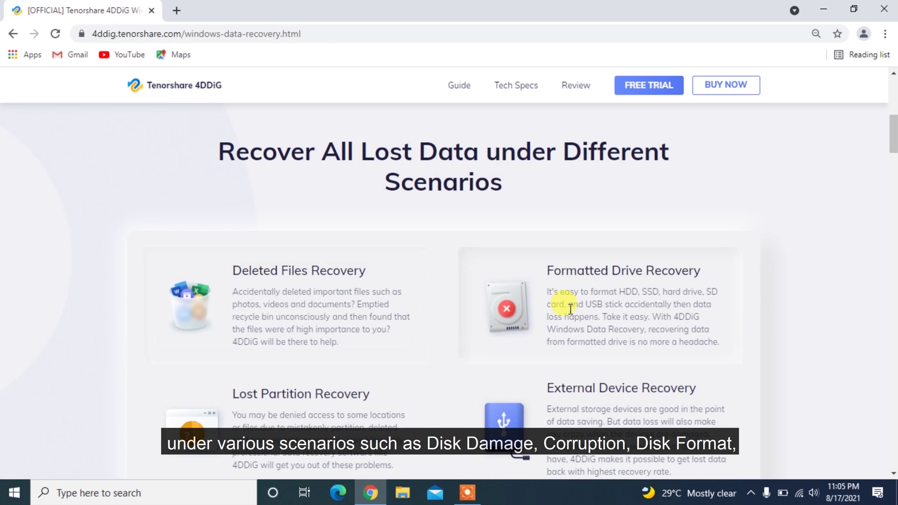
scroll(316, 401, "down", 2)
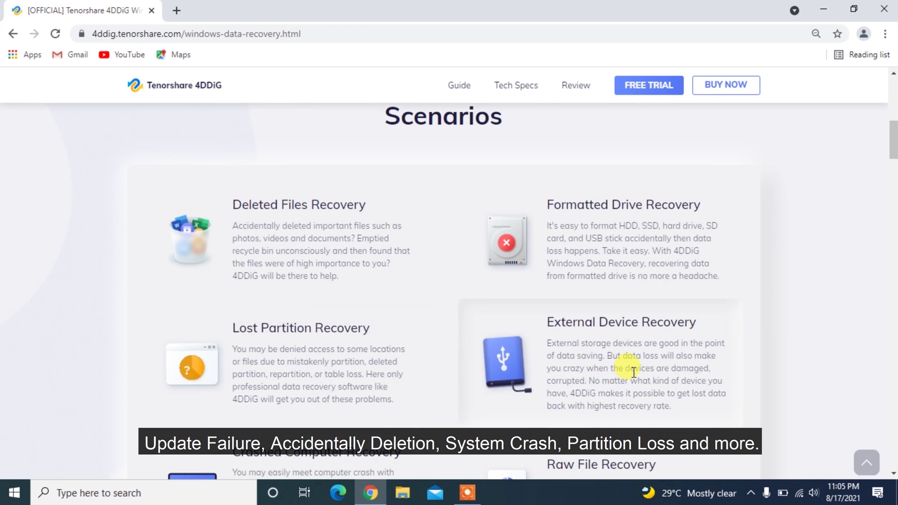
scroll(633, 373, "down", 2)
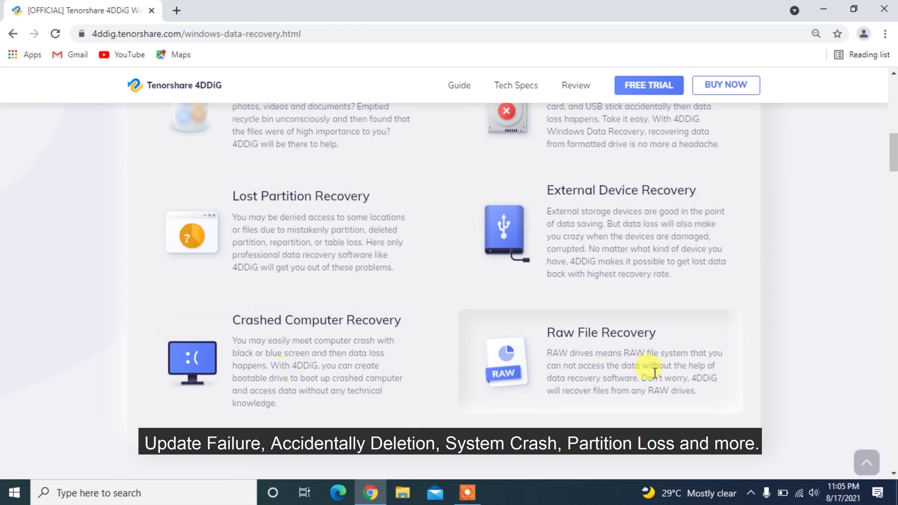
scroll(731, 382, "down", 8)
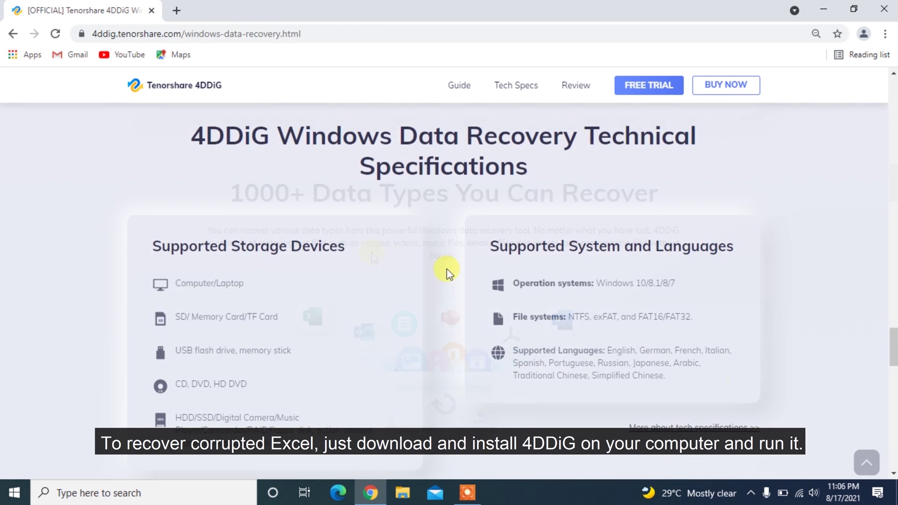
scroll(447, 271, "down", 10)
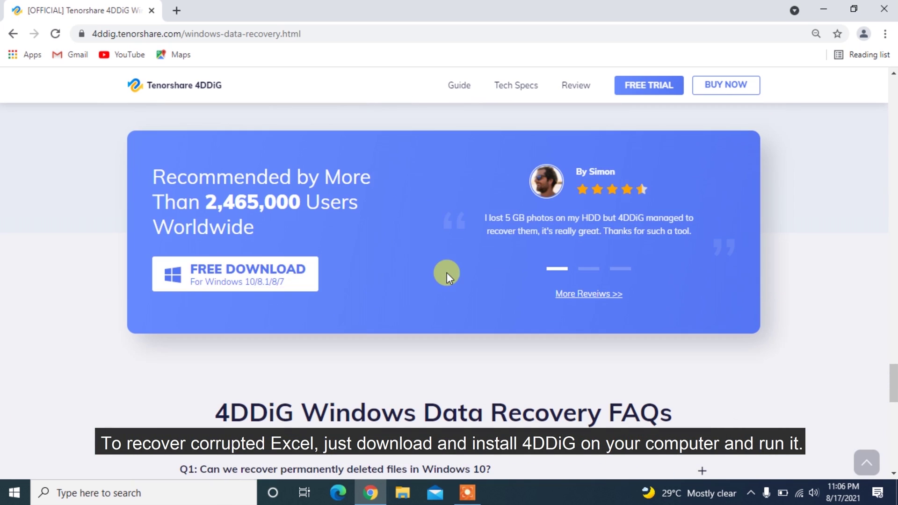
scroll(254, 276, "up", 1)
left_click(254, 276)
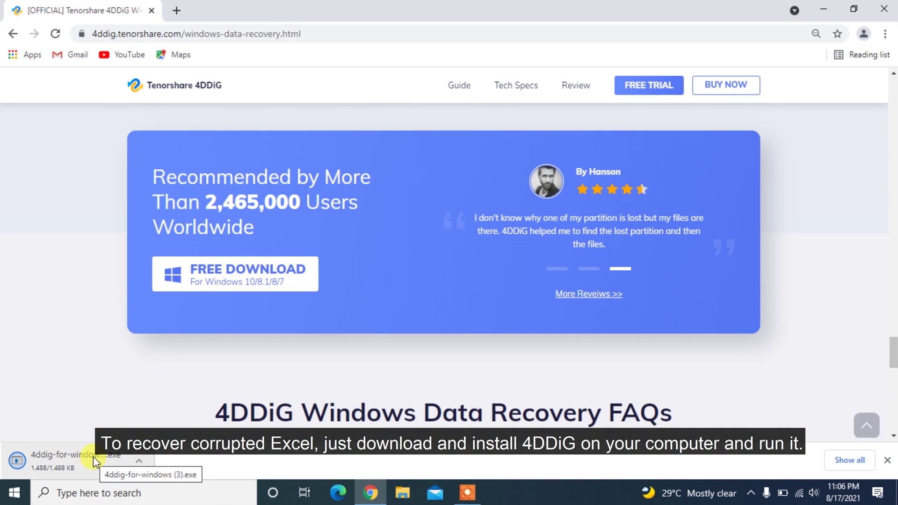
left_click(823, 9)
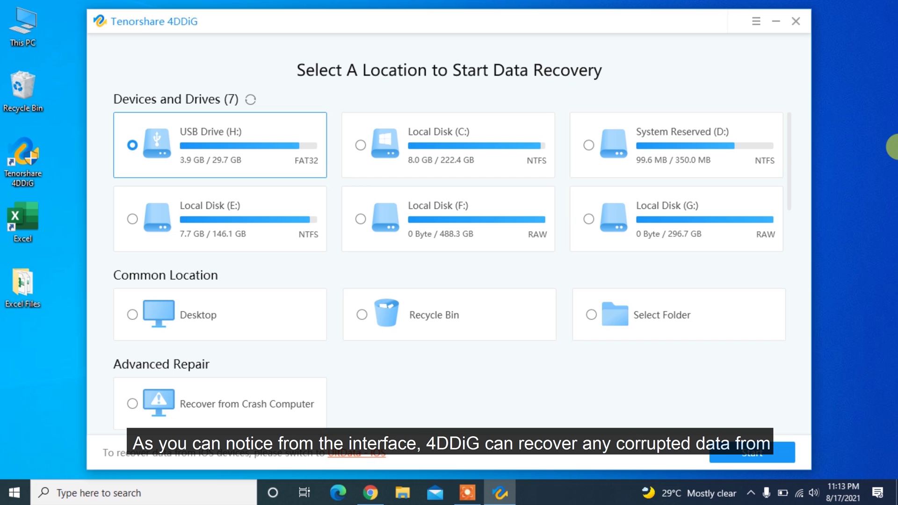
Try the Local Disk, USB Drive, Desktop, Recycle Bin and crashed-computer scan locations.
left_click(492, 131)
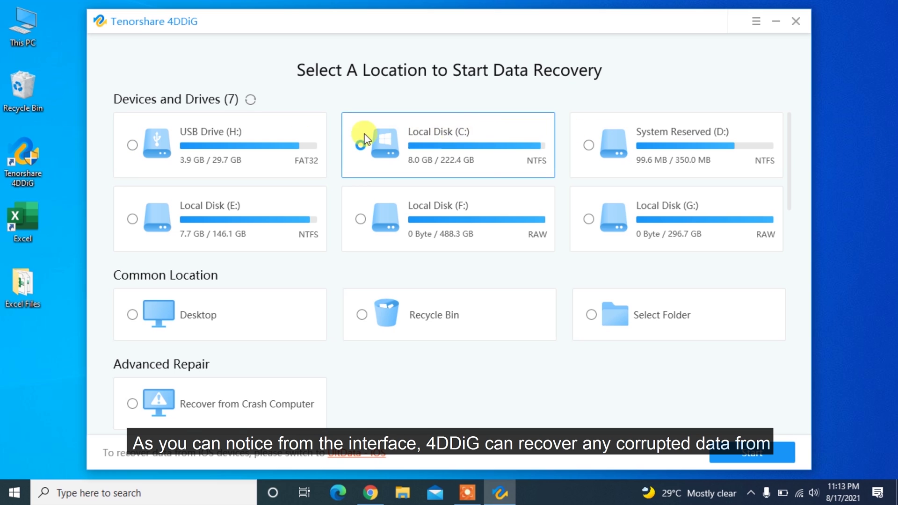
left_click(284, 143)
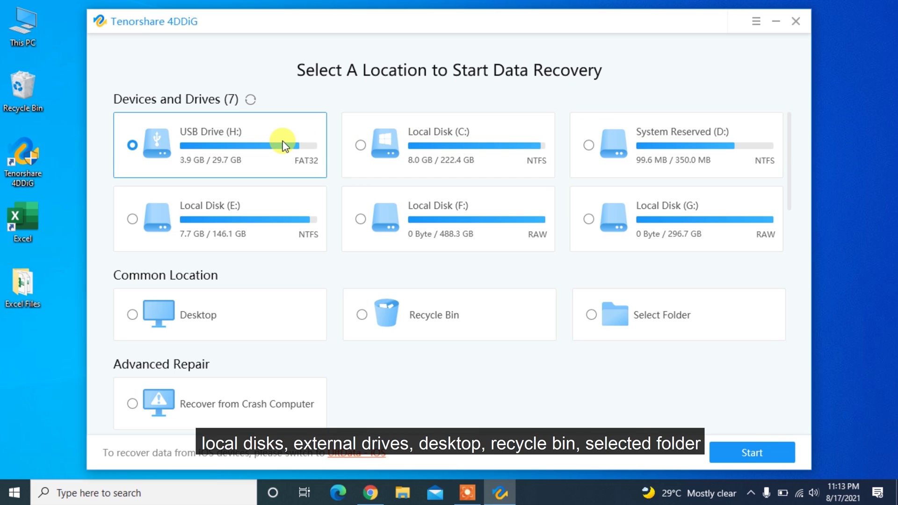
left_click(274, 316)
left_click(431, 316)
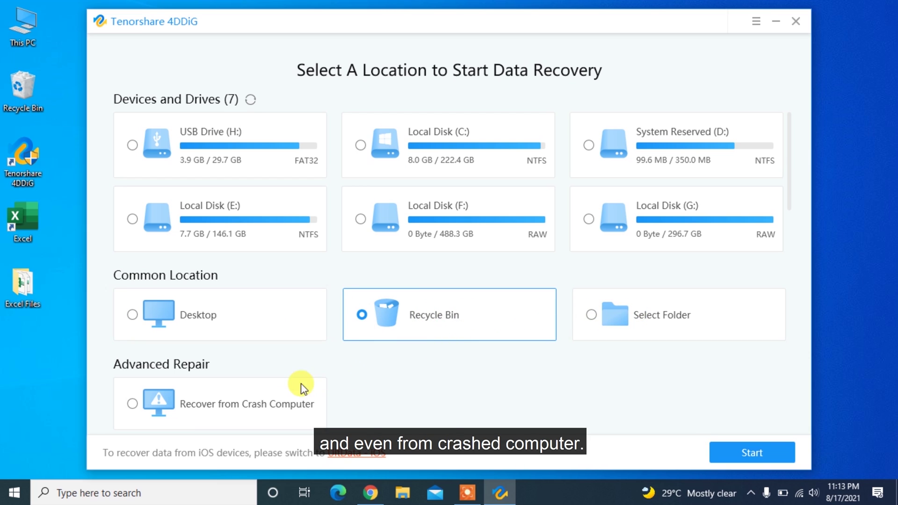
left_click(287, 396)
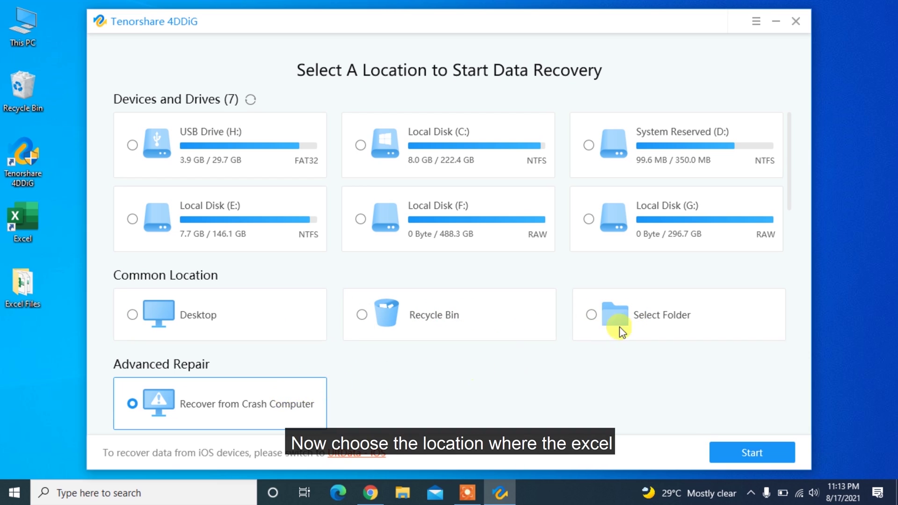
Select the Desktop's Excel Files folder as the scan target and start scanning.
left_click(661, 318)
left_click(337, 245)
left_click(403, 264)
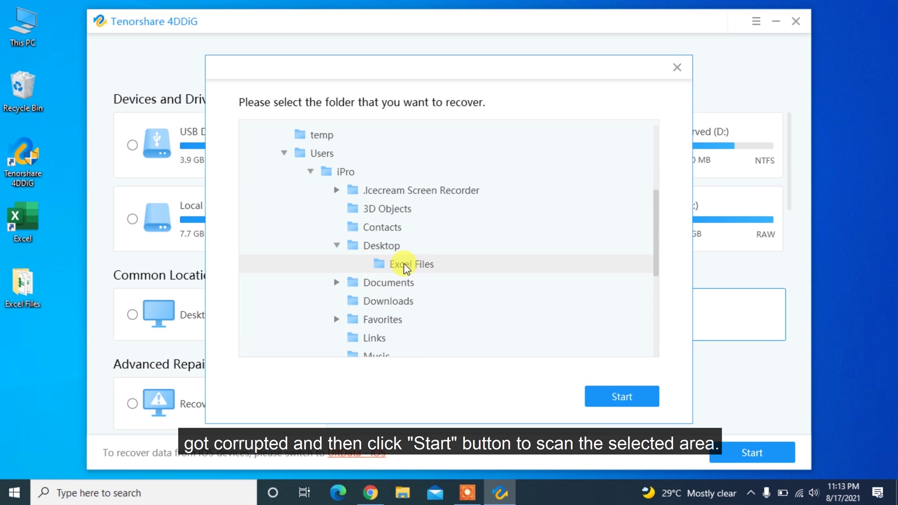
left_click(603, 399)
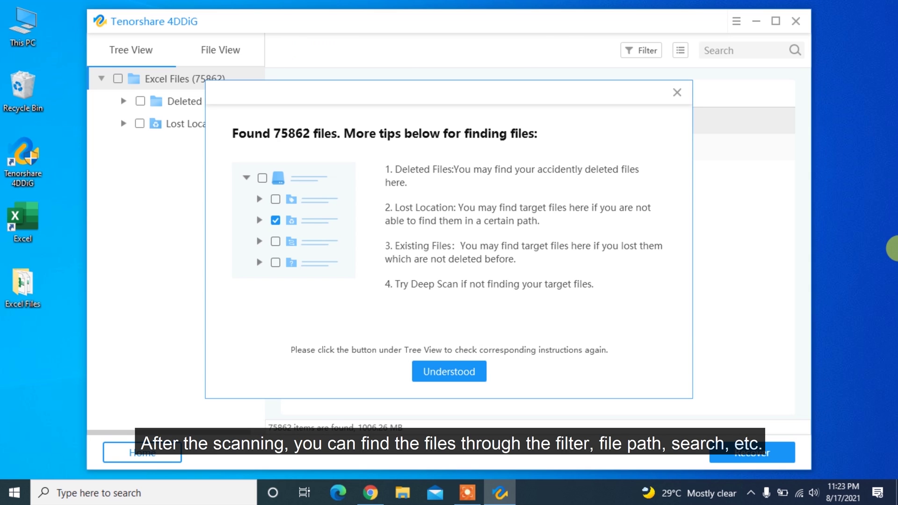
Dismiss the scan tips, apply the file filter and open the deleted Excel files.
left_click(456, 372)
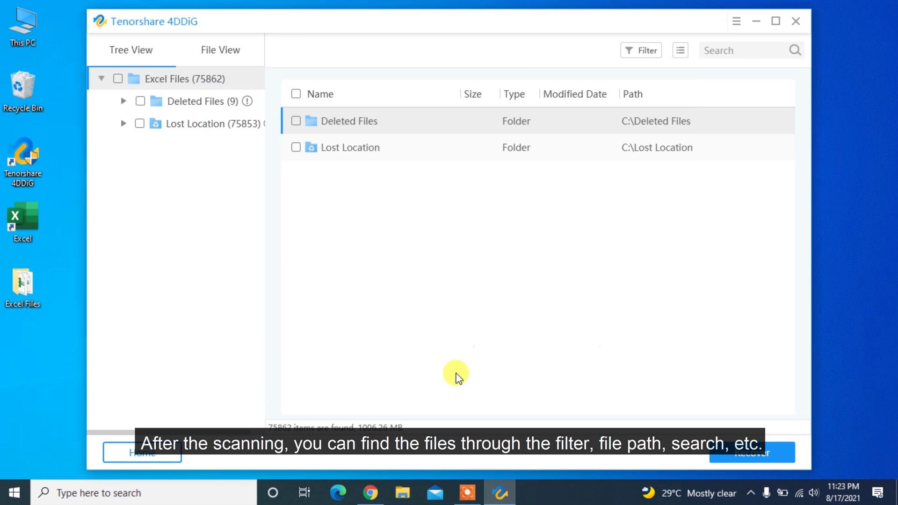
left_click(652, 52)
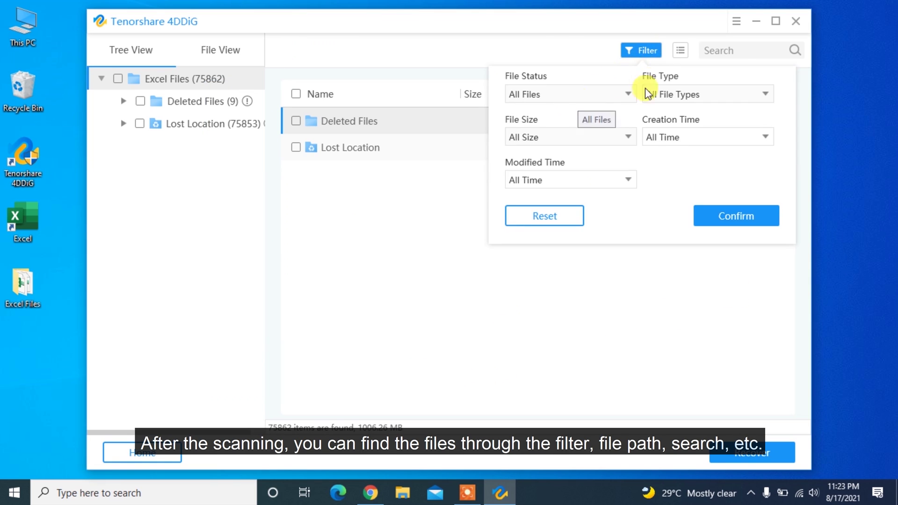
left_click(718, 220)
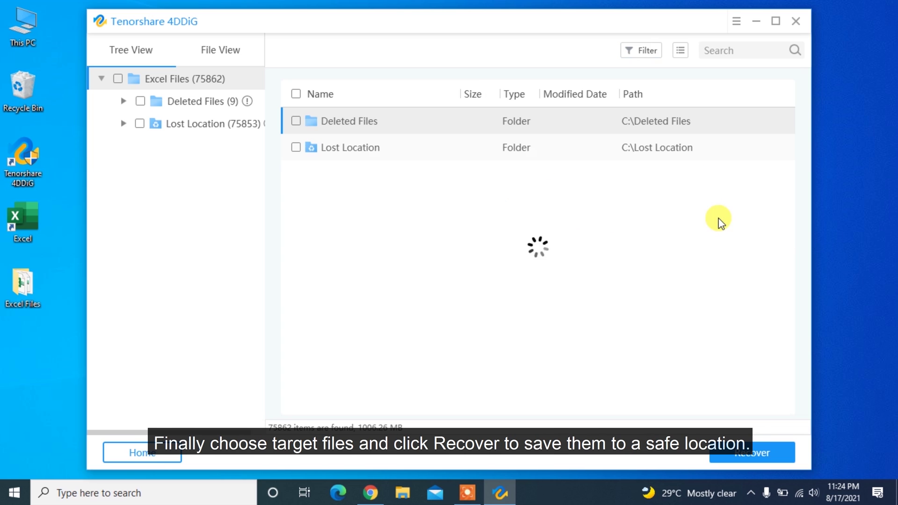
double_click(461, 129)
Recover Welcome to Excel1.xlsx and the 28.46 KB to-do list file to a chosen destination.
left_click(295, 305)
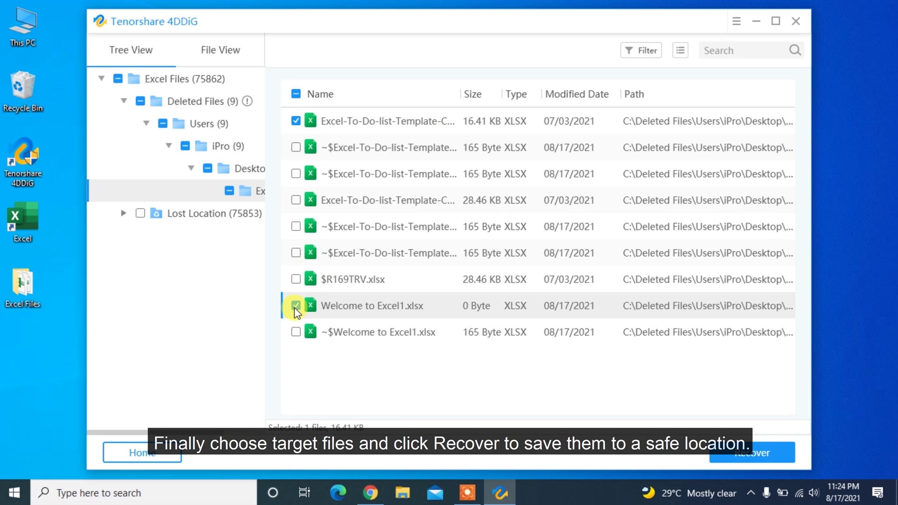
left_click(295, 200)
left_click(745, 454)
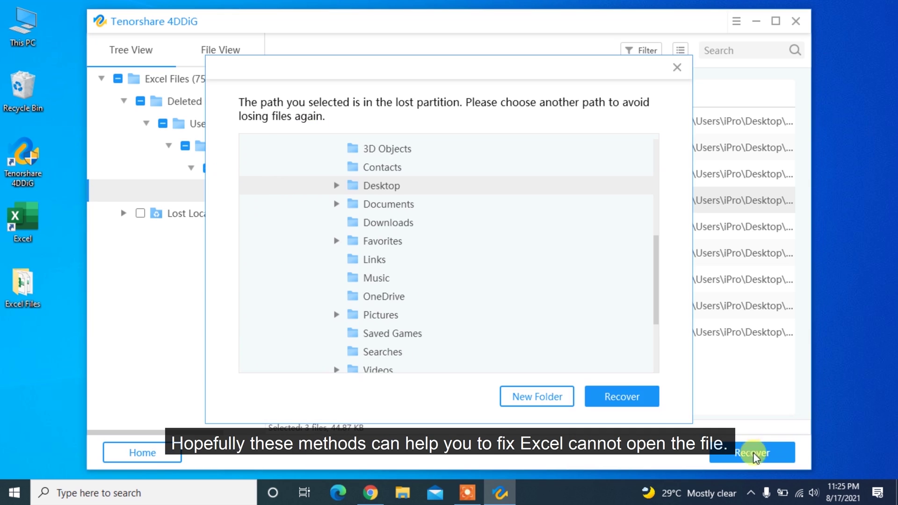
left_click(620, 397)
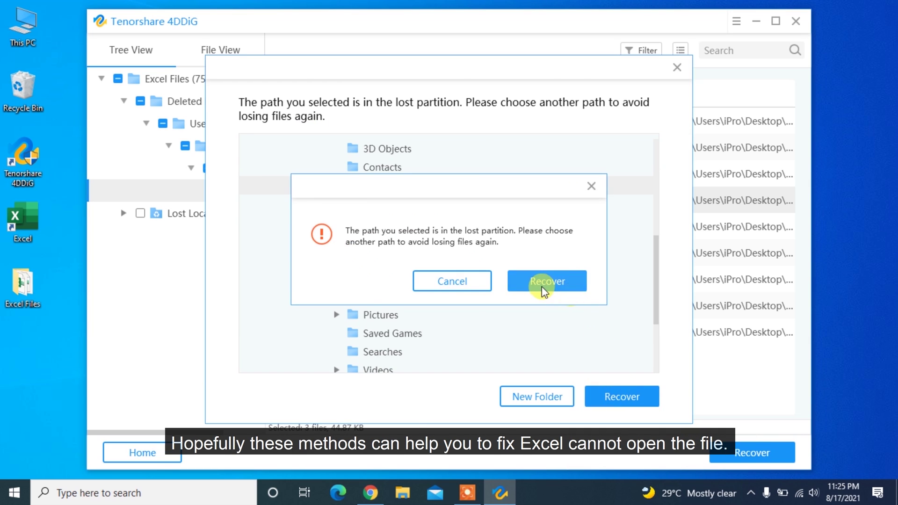
left_click(544, 285)
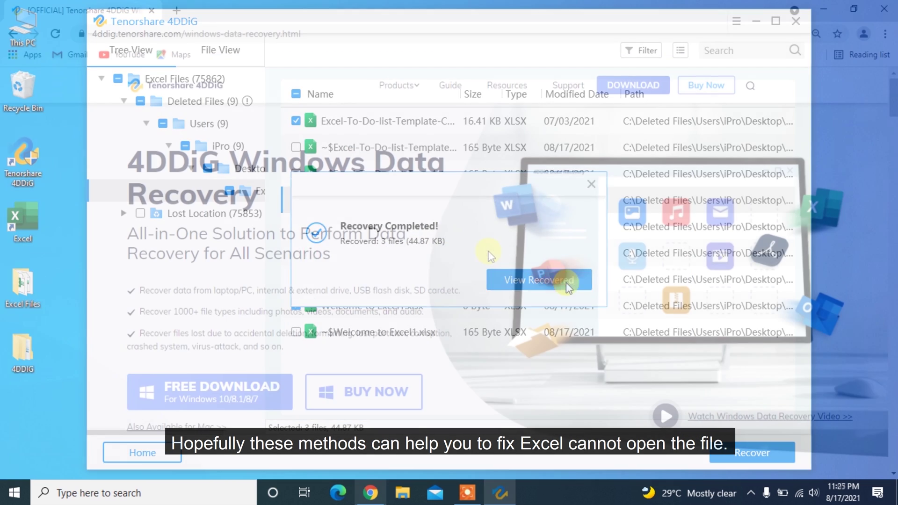
scroll(488, 257, "down", 9)
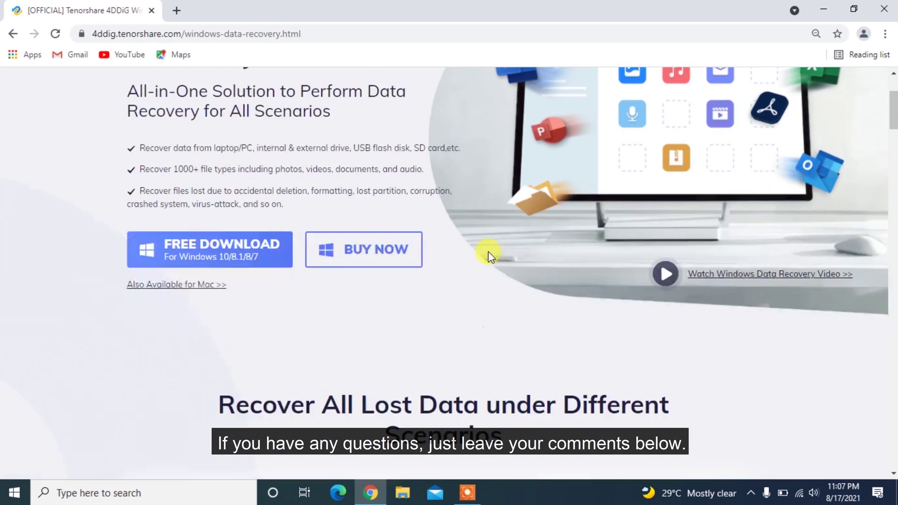
scroll(487, 256, "down", 12)
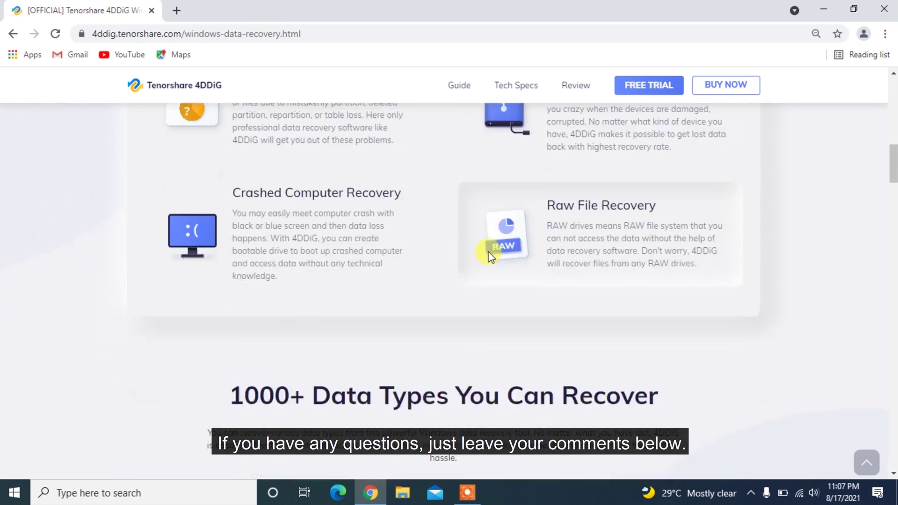
scroll(489, 256, "down", 7)
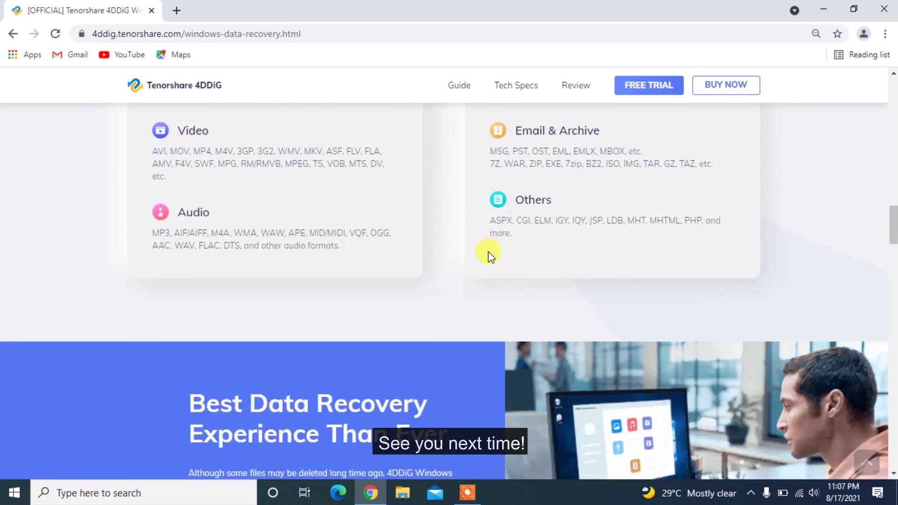